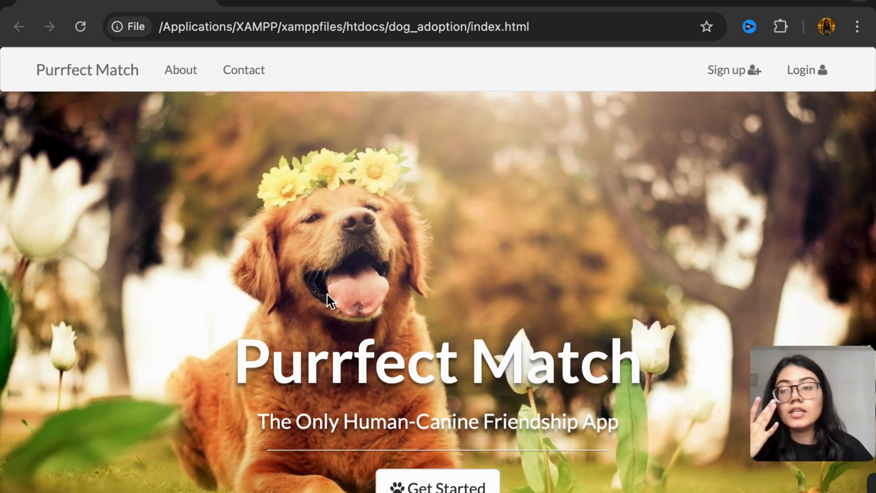
Switch to Finder and review the website files in the dog_adoption folder under htdocs, then collapse the folder
mouse_move(85, 491)
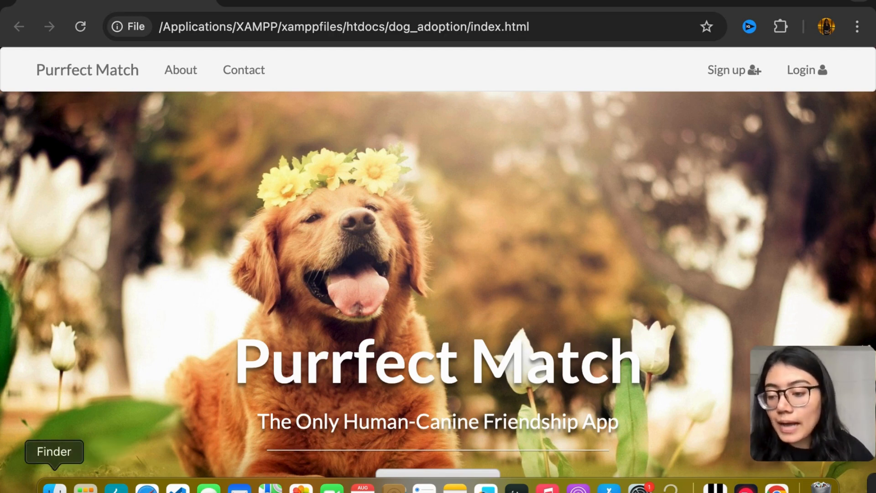
left_click(55, 487)
scroll(313, 233, "down", 3)
scroll(313, 233, "up", 10)
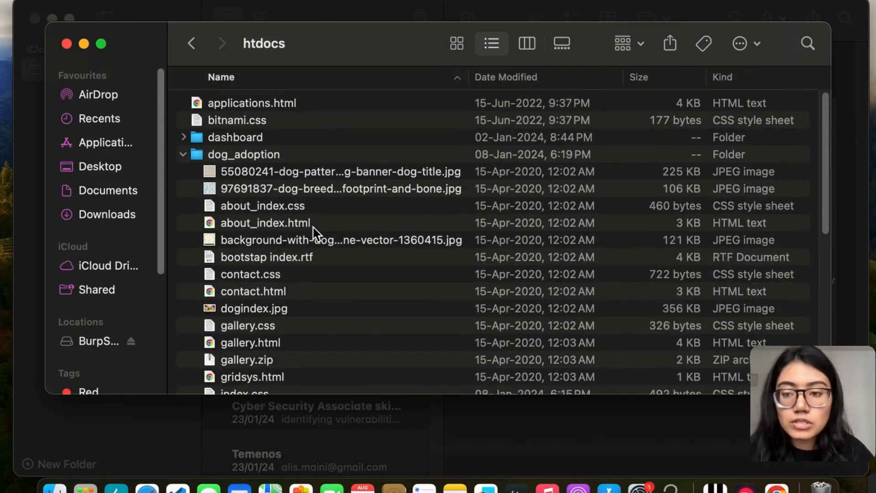
scroll(313, 233, "down", 12)
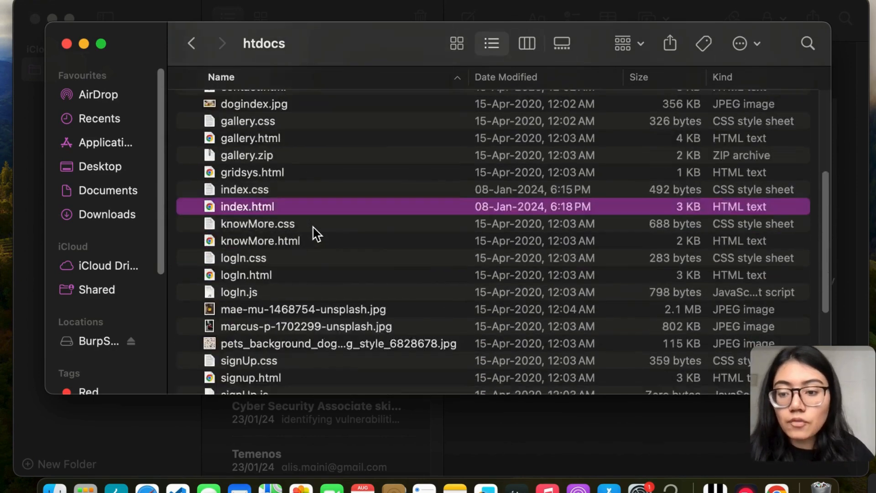
scroll(313, 233, "up", 9)
scroll(315, 234, "up", 3)
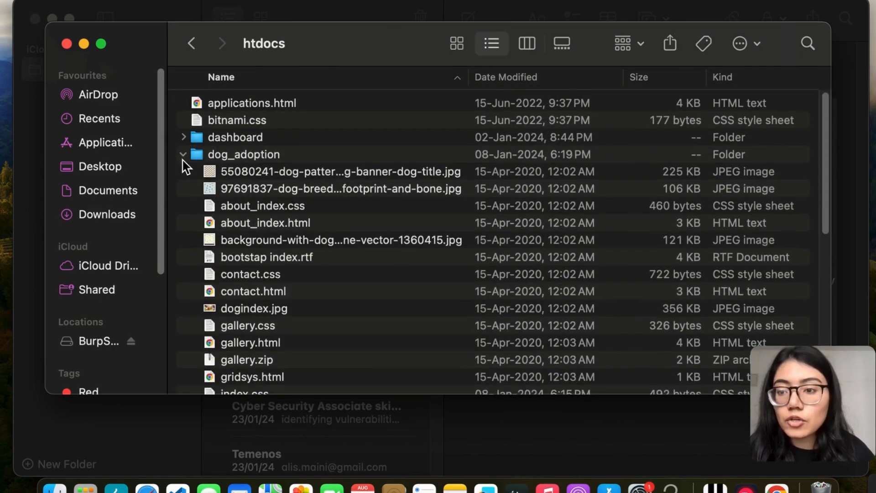
left_click(184, 155)
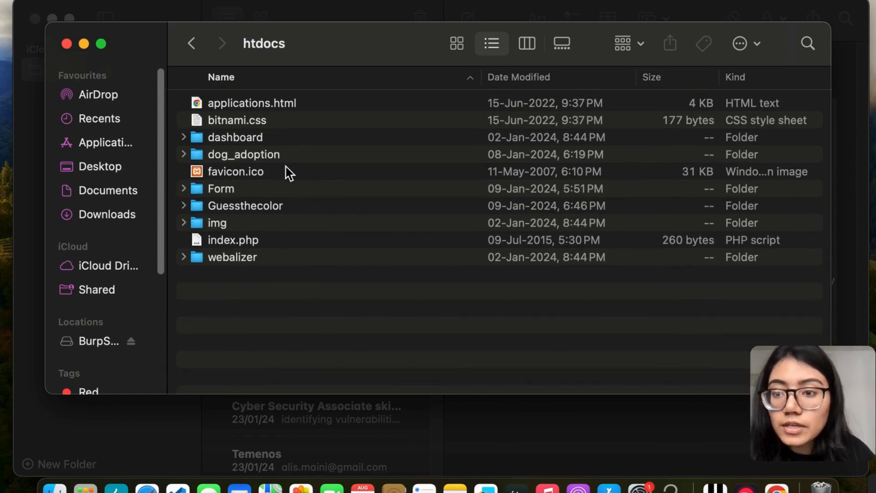
Launch manager-osx from the XAMPP folder in Applications and authorize it with the account password
left_click(192, 44)
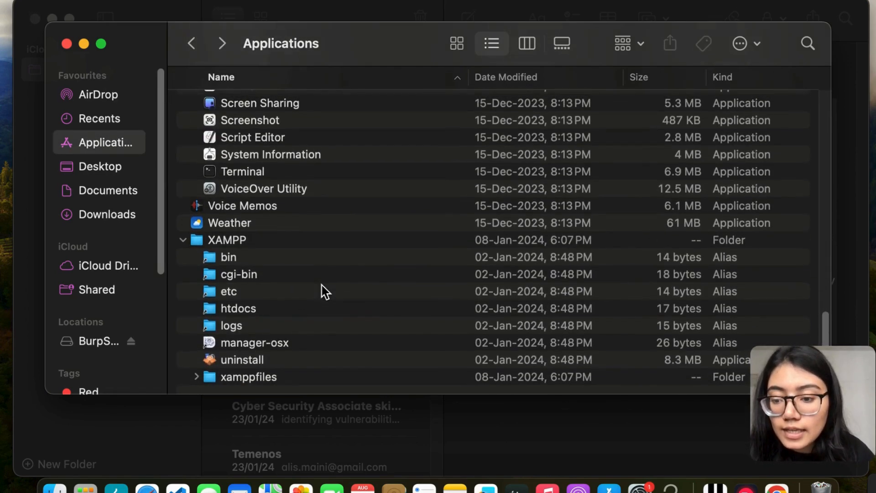
left_click(257, 348)
double_click(257, 347)
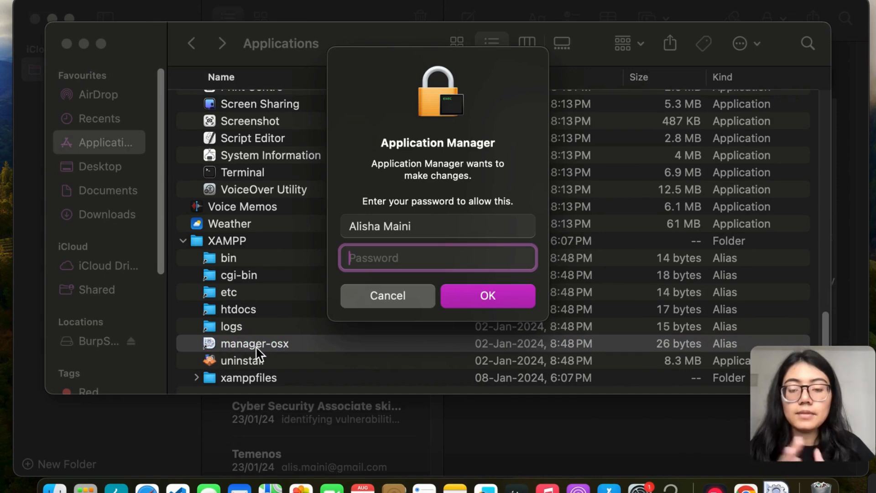
type("••••••••")
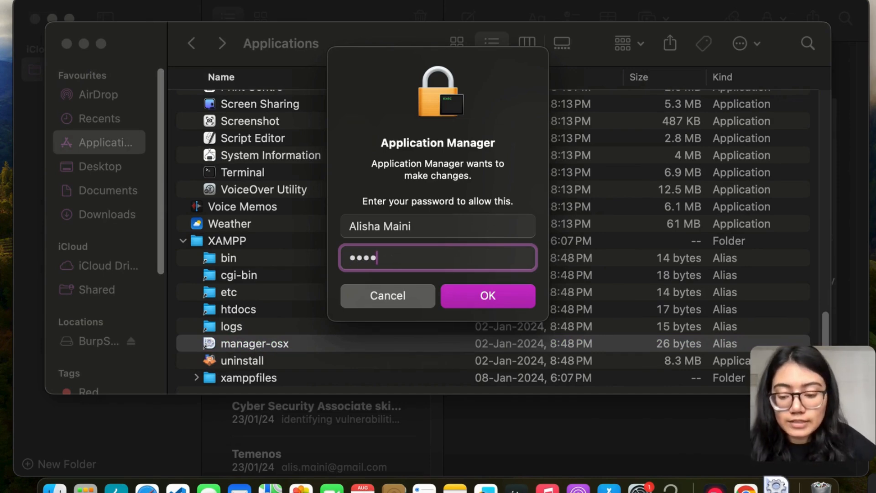
key("Return")
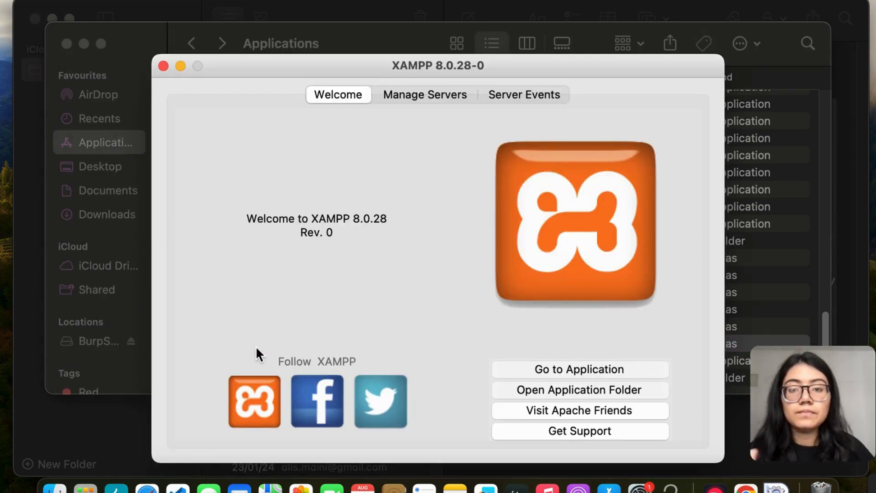
Start all XAMPP servers: MySQL Database, ProFTPD and Apache Web Server
left_click(422, 104)
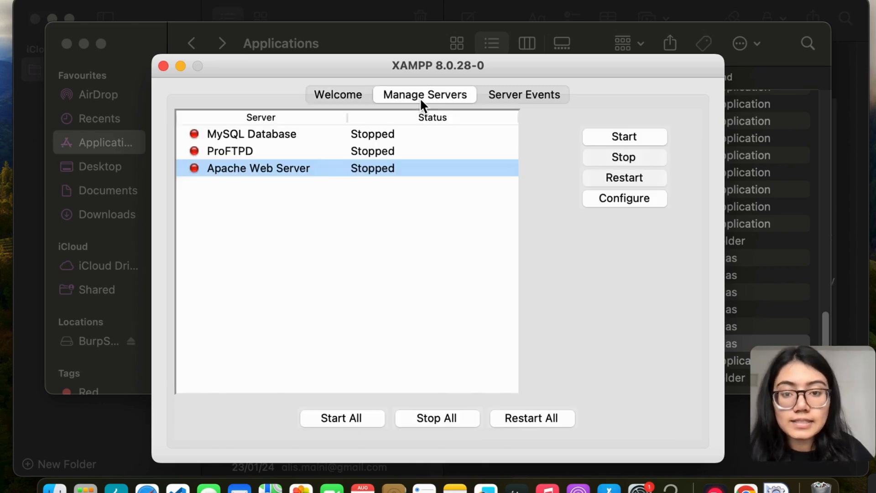
left_click(363, 418)
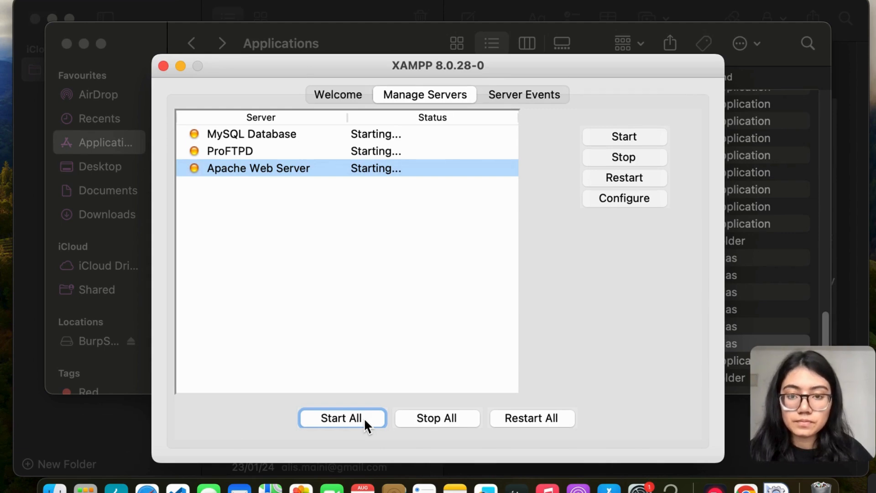
Launch Burp Suite Community Edition with a temporary project and the Burp defaults configuration
left_click(117, 486)
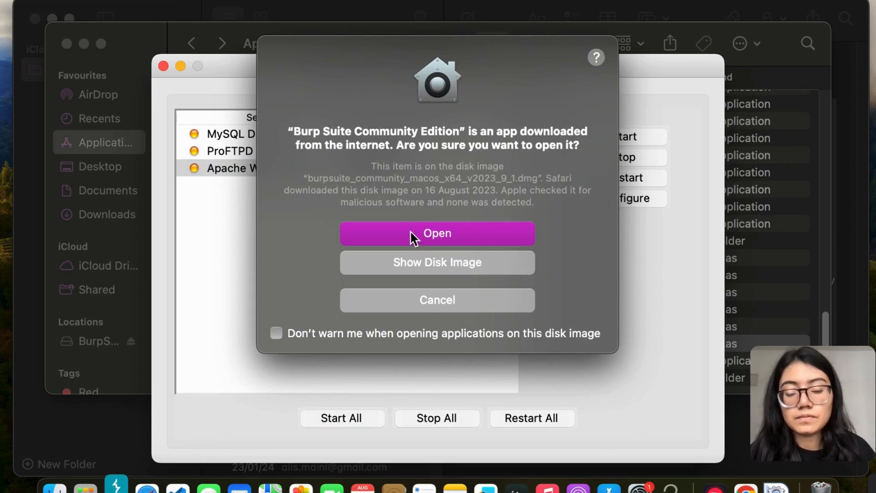
left_click(412, 234)
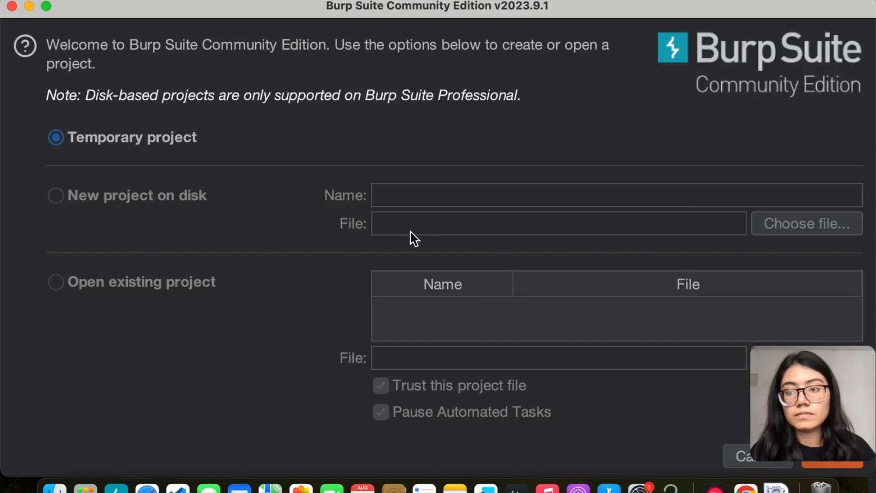
left_click(826, 464)
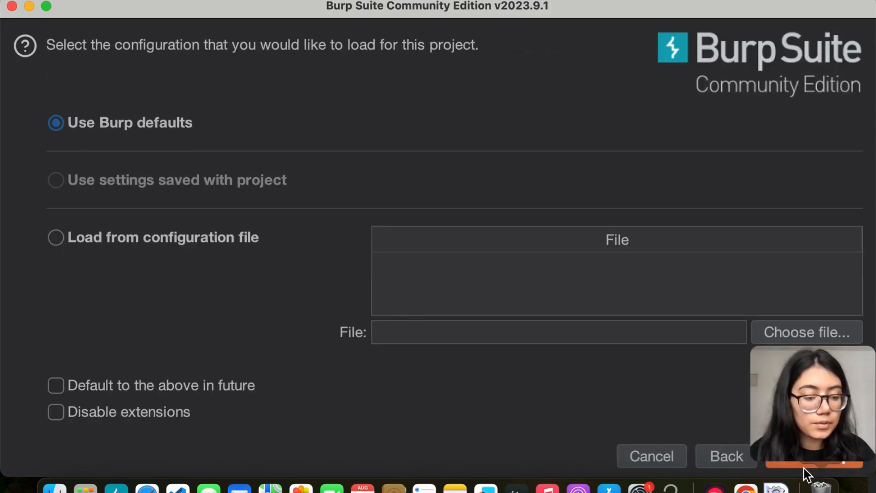
left_click_drag(788, 422, 790, 293)
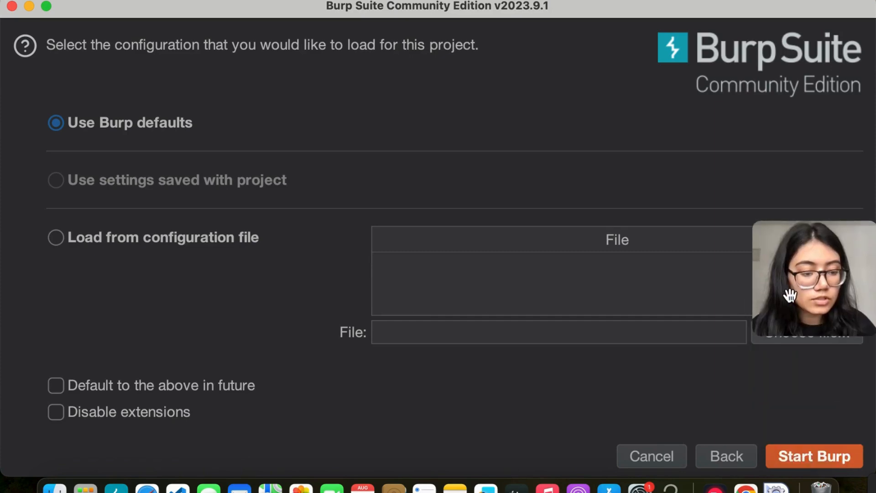
left_click(815, 446)
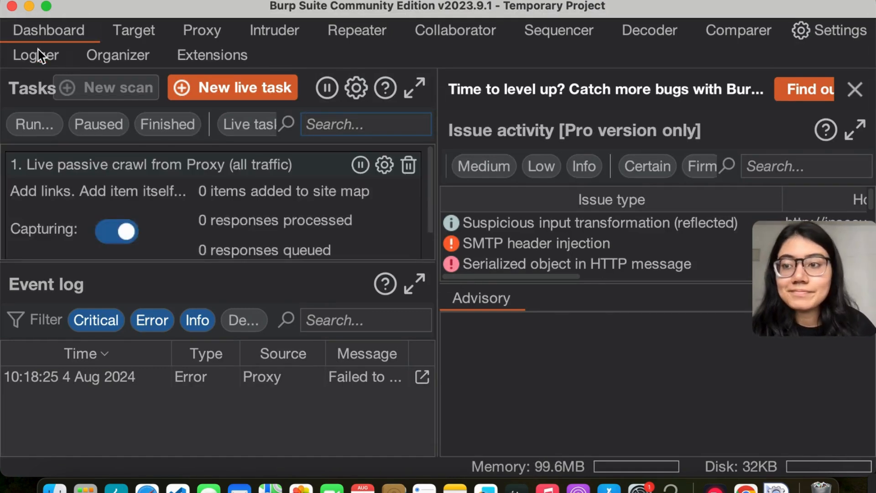
Open Burp's built-in browser from the Proxy tool, and check the server status in the XAMPP manager
left_click(196, 31)
left_click(562, 162)
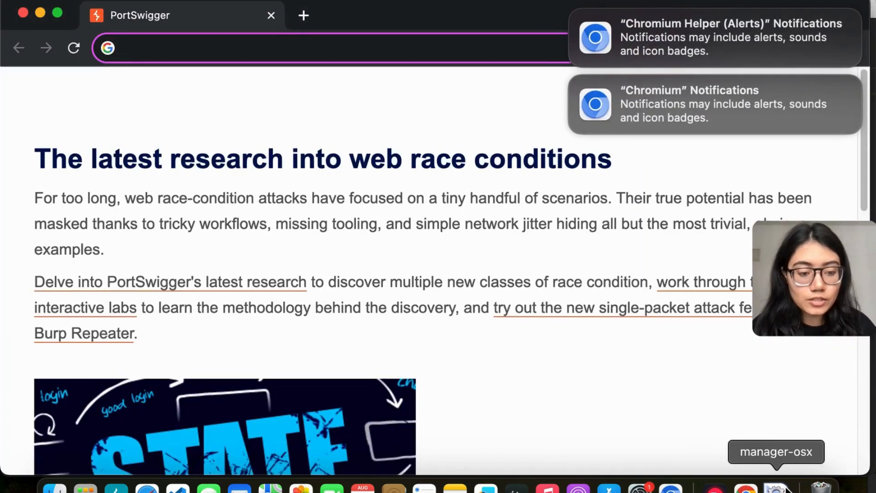
left_click(776, 486)
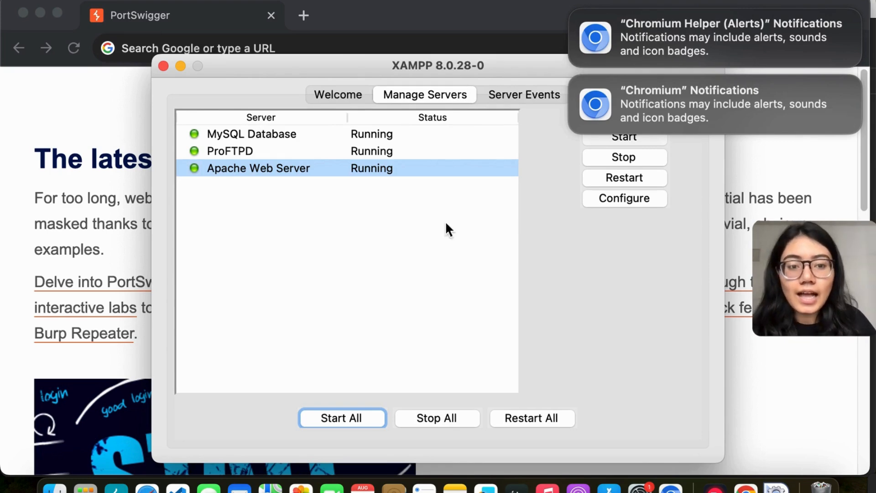
Enter localhost/dog_adoption/index.html as the address in Burp's built-in browser
left_click(159, 48)
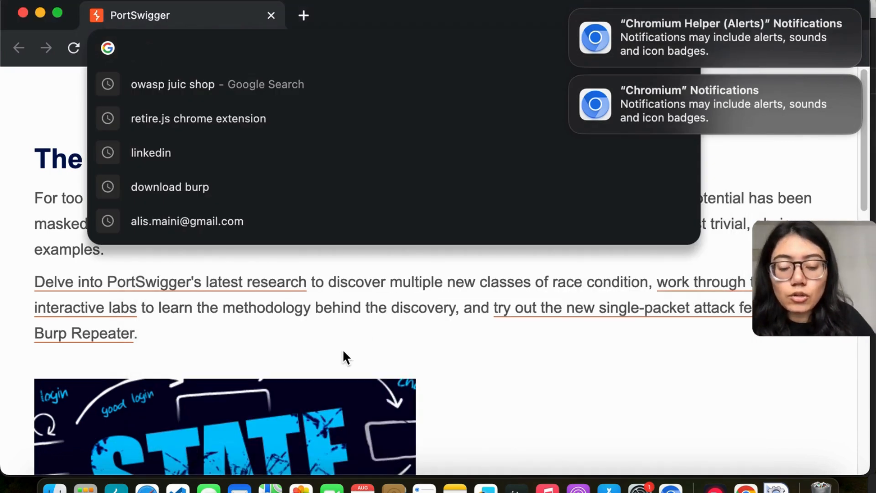
type("localhos")
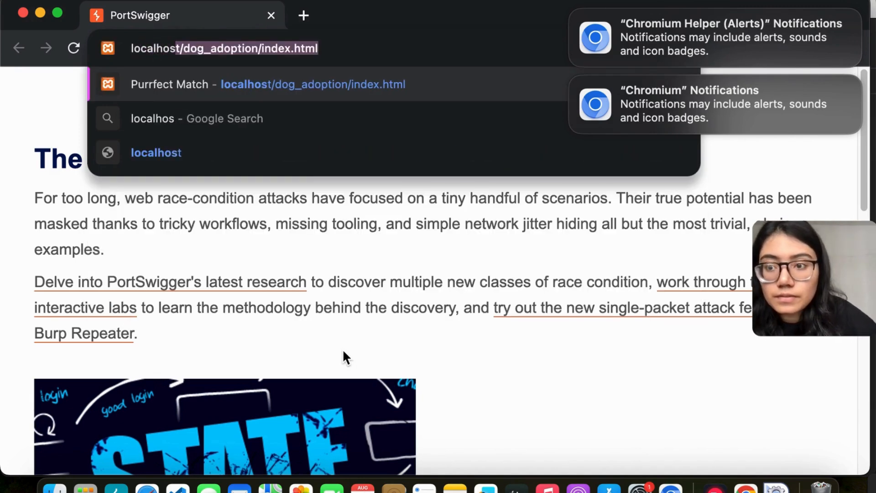
type("t")
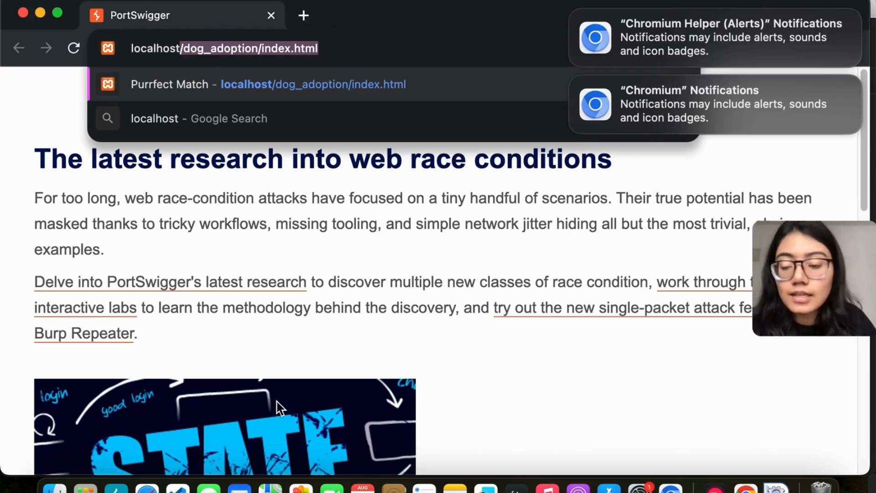
Locate index.html inside the dog_adoption folder of XAMPP's htdocs in Finder to compare its path with the browser address
left_click(55, 487)
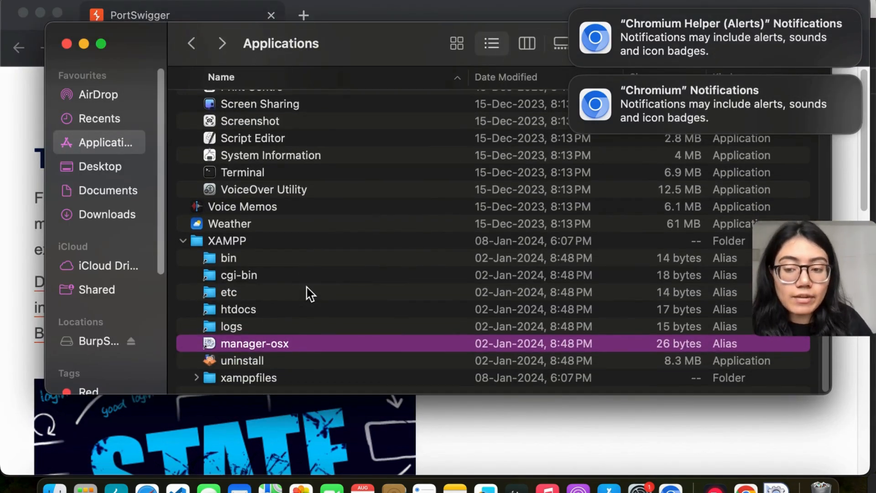
double_click(237, 309)
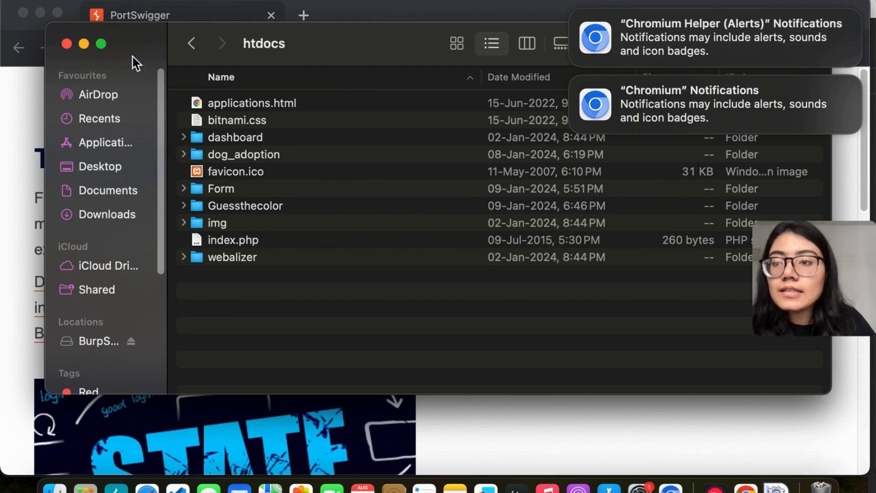
left_click_drag(131, 43, 159, 125)
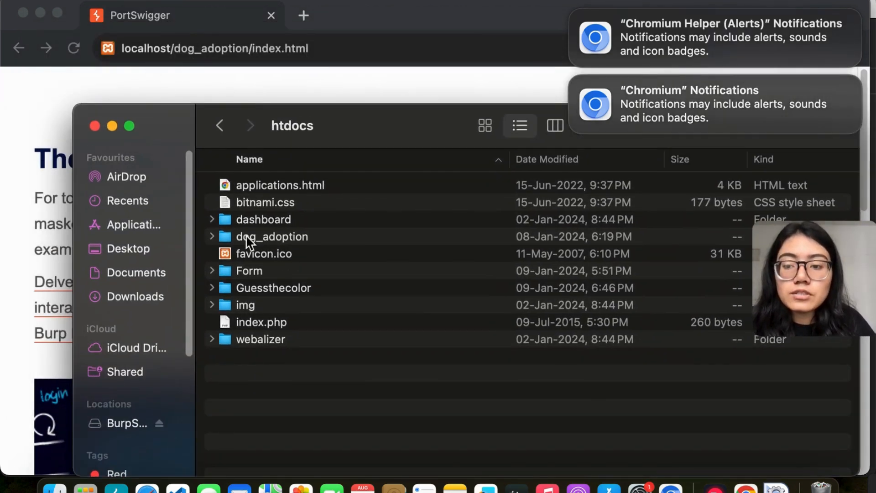
left_click(213, 236)
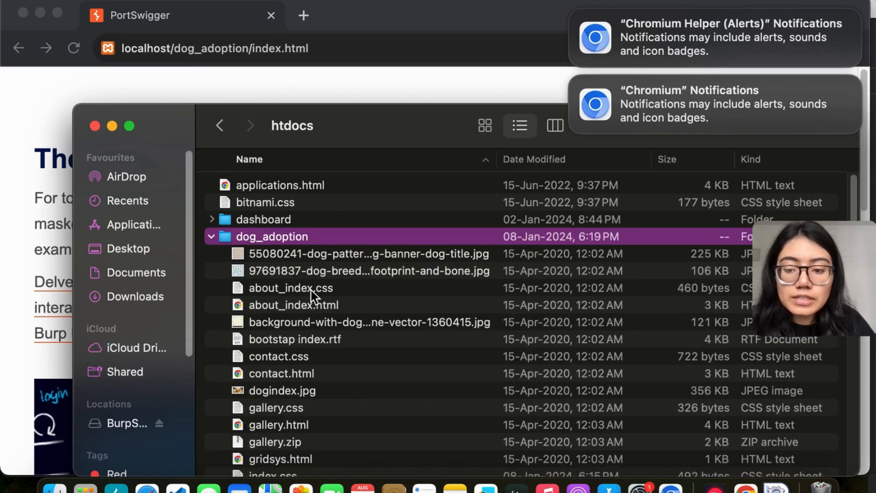
scroll(311, 291, "down", 3)
scroll(314, 295, "down", 6)
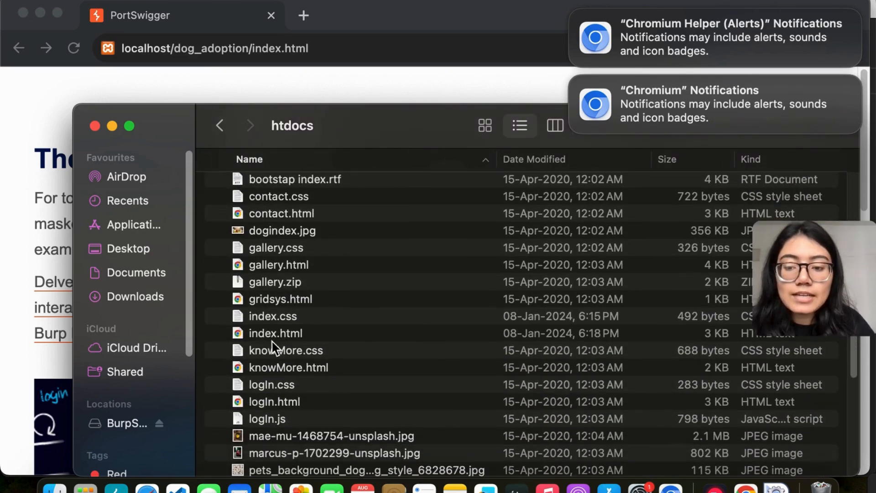
left_click(290, 336)
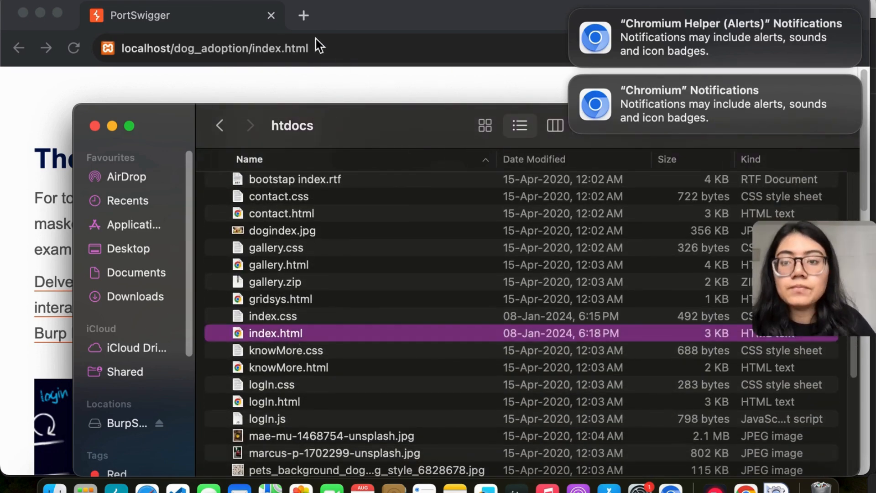
Return to Burp's browser and load the localhost/dog_adoption/index.html page
left_click(362, 41)
key("Return")
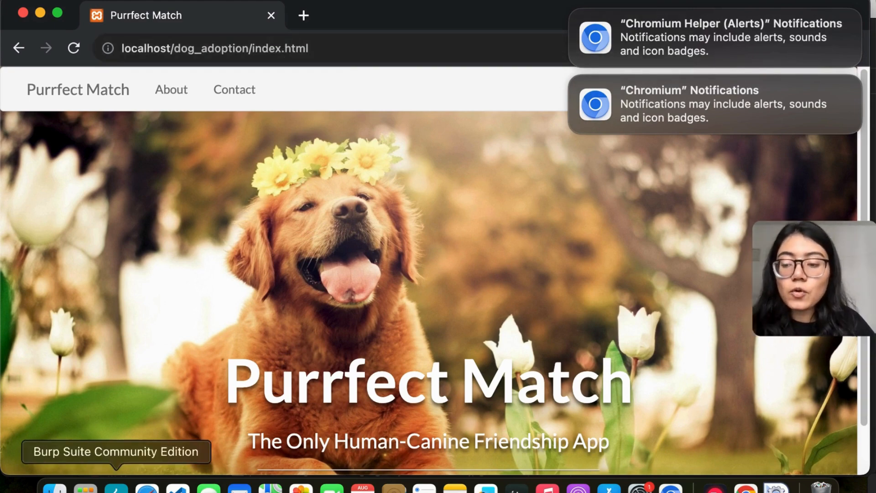
Examine Burp's HTTP history for the requests made by the Purrfect Match page, and recheck the server status in XAMPP
left_click(117, 486)
left_click(152, 85)
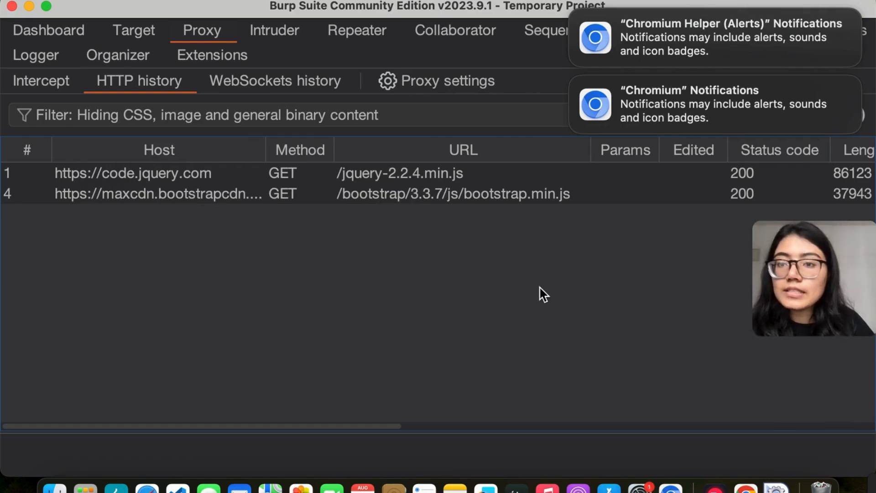
left_click(670, 487)
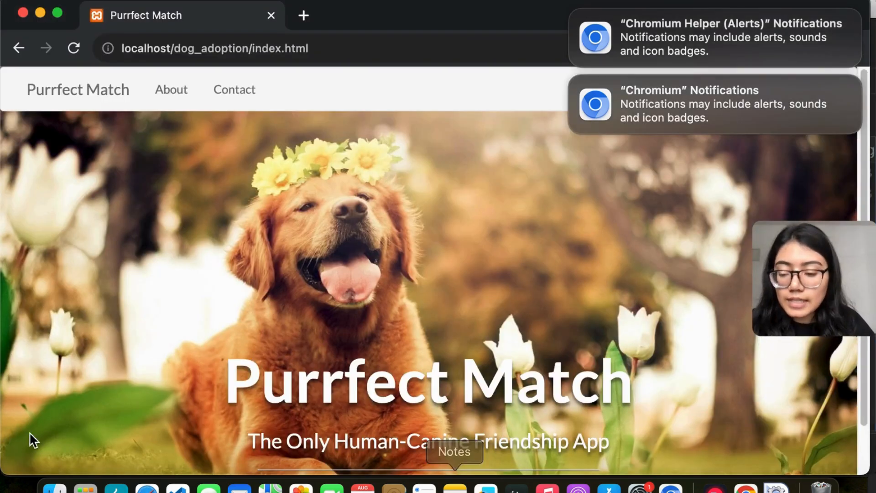
left_click(116, 488)
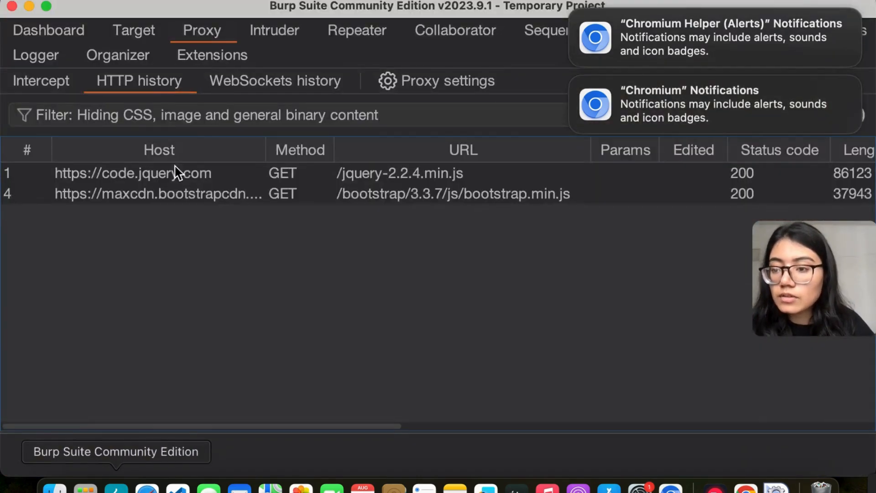
left_click(153, 176)
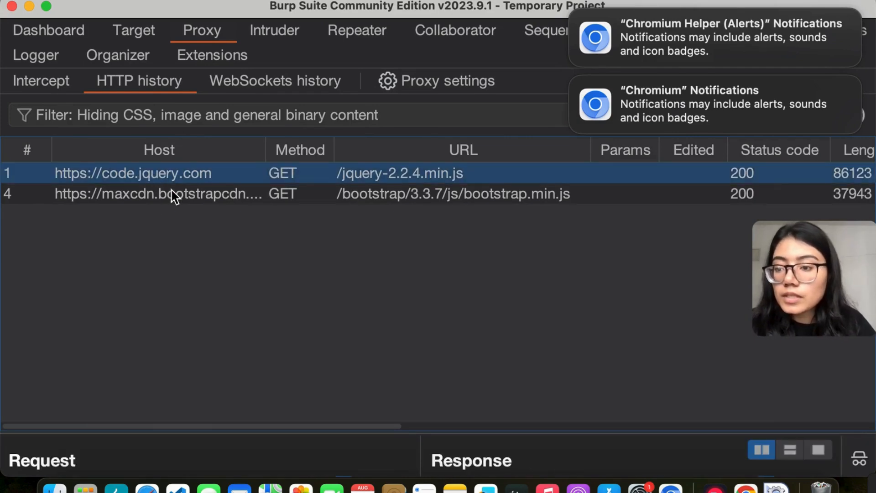
left_click(174, 195)
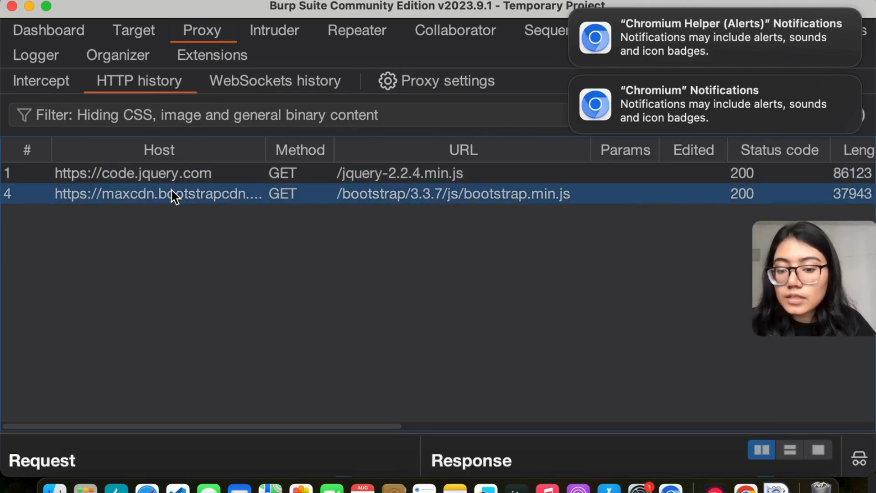
left_click(78, 89)
left_click(169, 91)
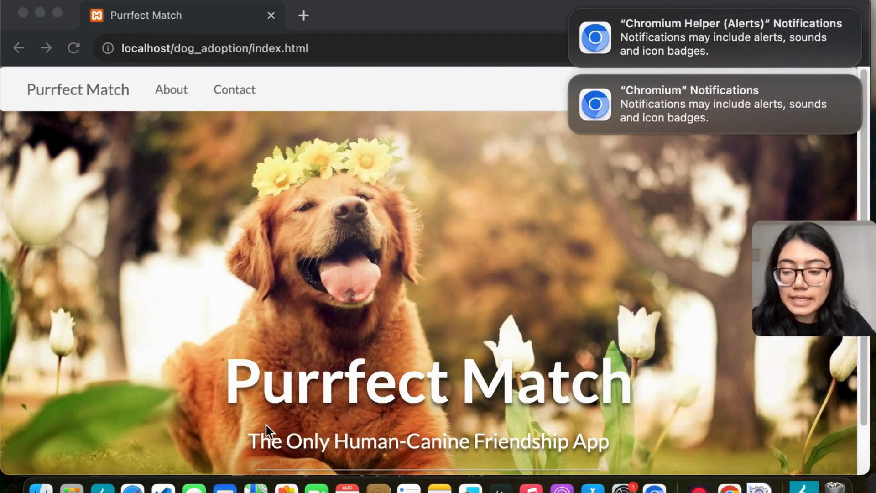
left_click(759, 489)
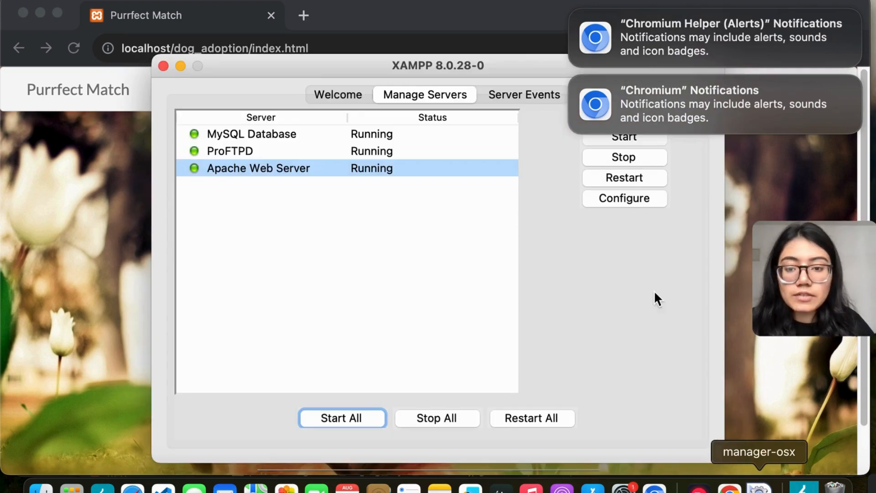
Check the port configured for the Apache Web Server in XAMPP and close its configuration dialog
left_click(602, 206)
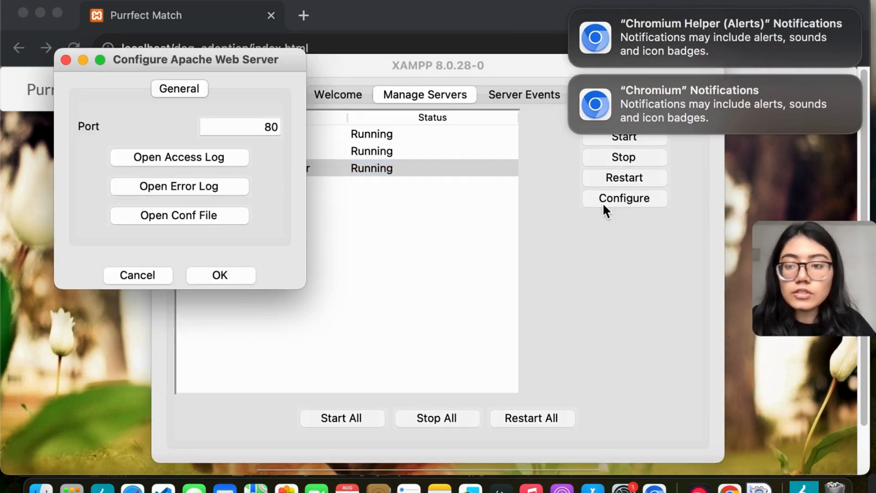
left_click(274, 127)
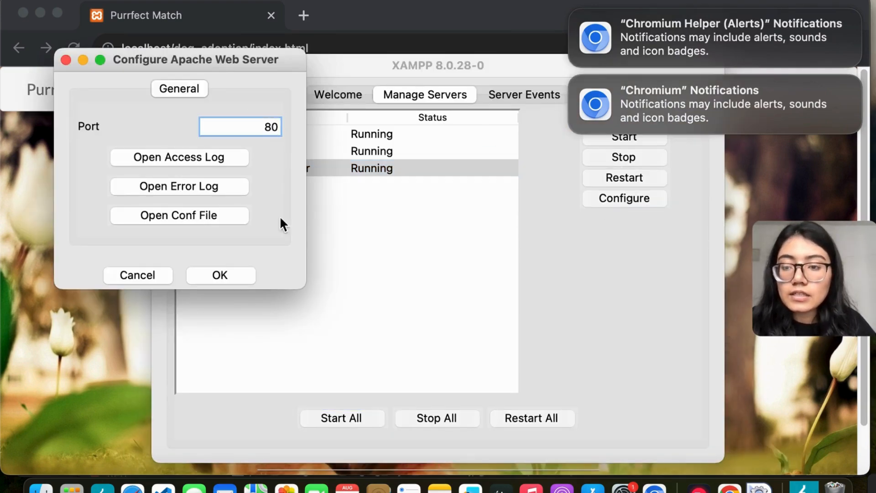
left_click(203, 276)
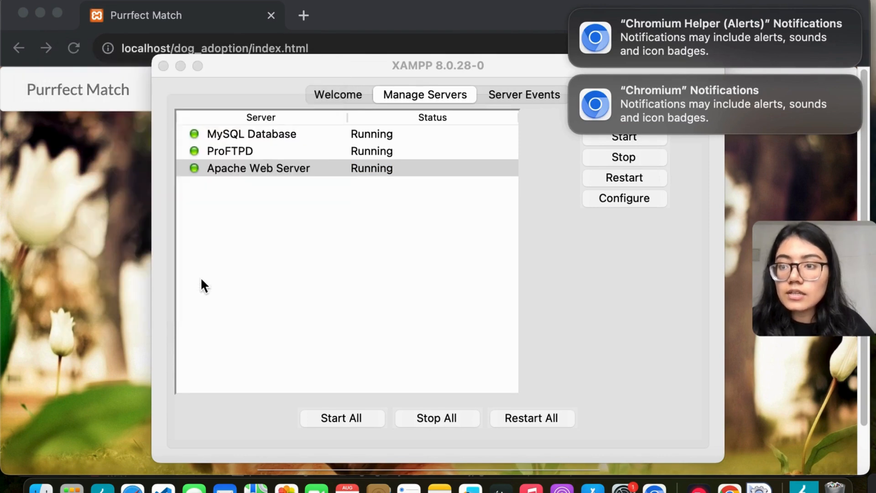
Add port :80 after localhost in the browser's dog_adoption/index.html address and load the page
left_click(162, 48)
left_click(175, 49)
key("Down")
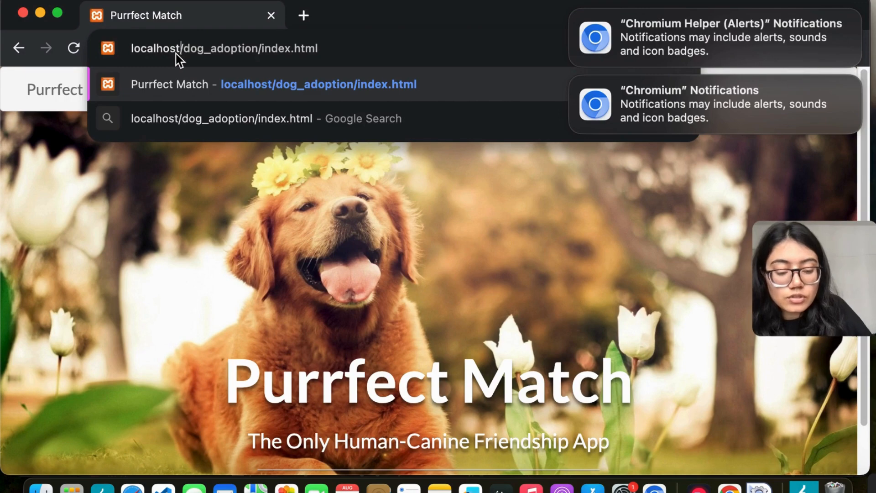
type(":80")
key("Return")
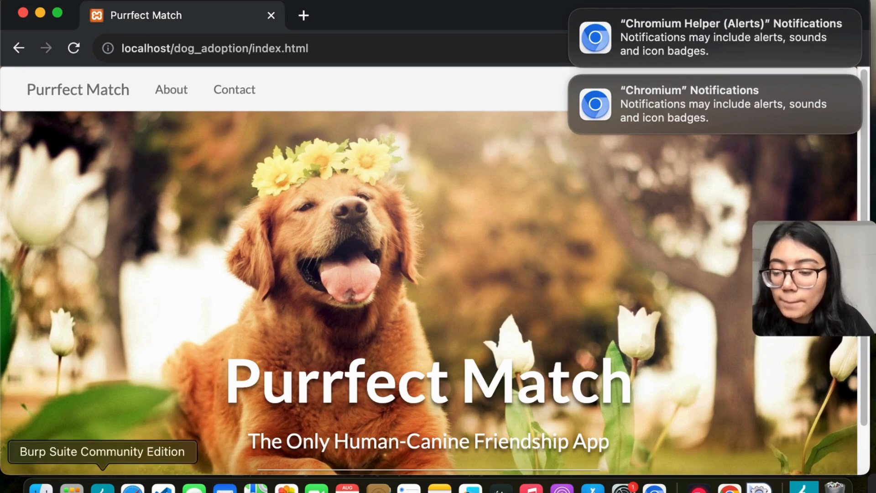
Open the localhost GET request for /dog_adoption/index.html from Burp's HTTP history in its own window
left_click(102, 486)
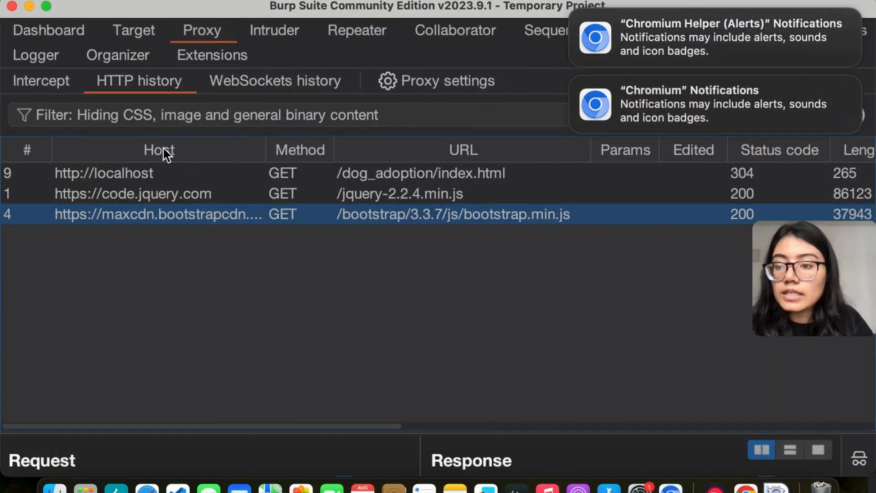
left_click(319, 178)
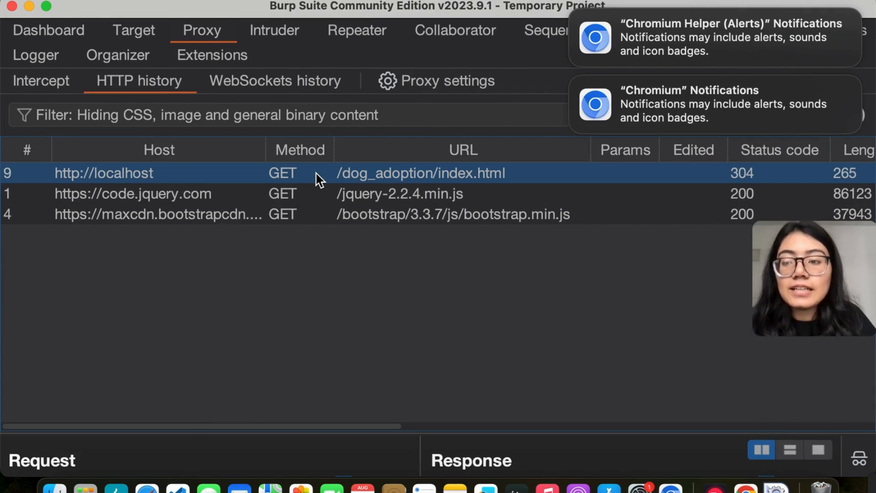
double_click(183, 178)
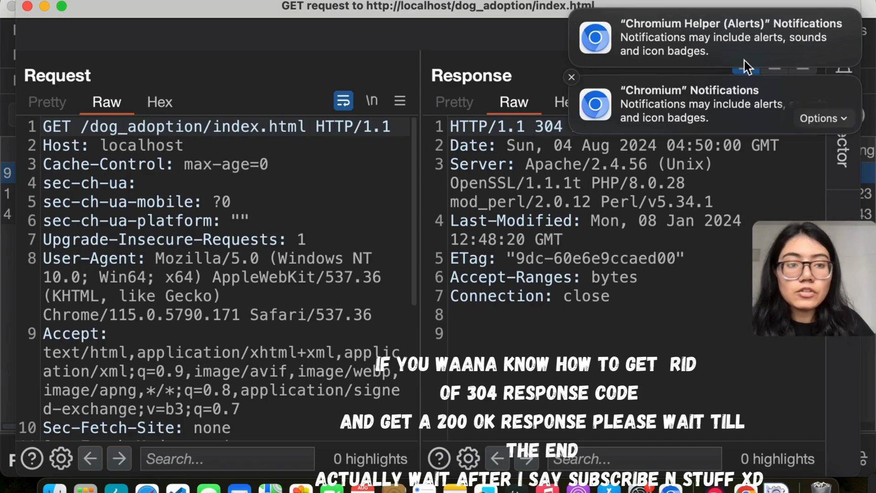
Dismiss the two Chromium notifications and examine the request and response headers, including the Server header
mouse_move(599, 21)
left_click(572, 11)
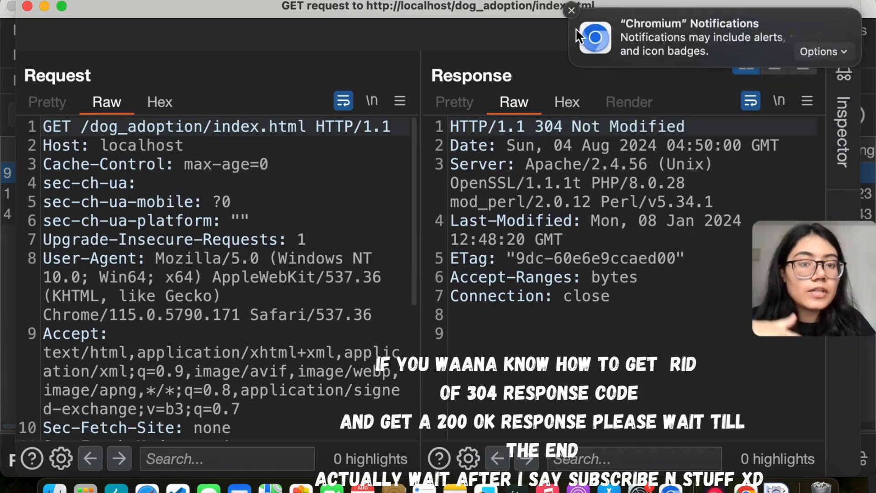
left_click(572, 10)
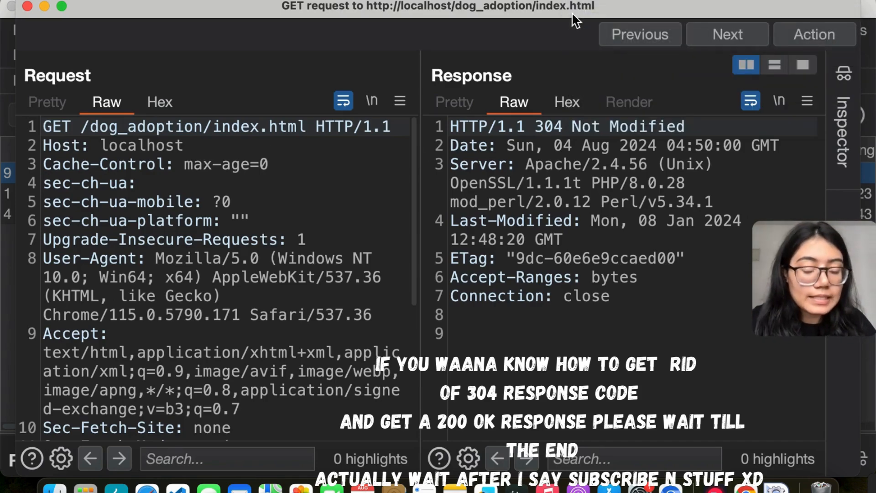
scroll(245, 290, "down", 2)
scroll(247, 291, "up", 2)
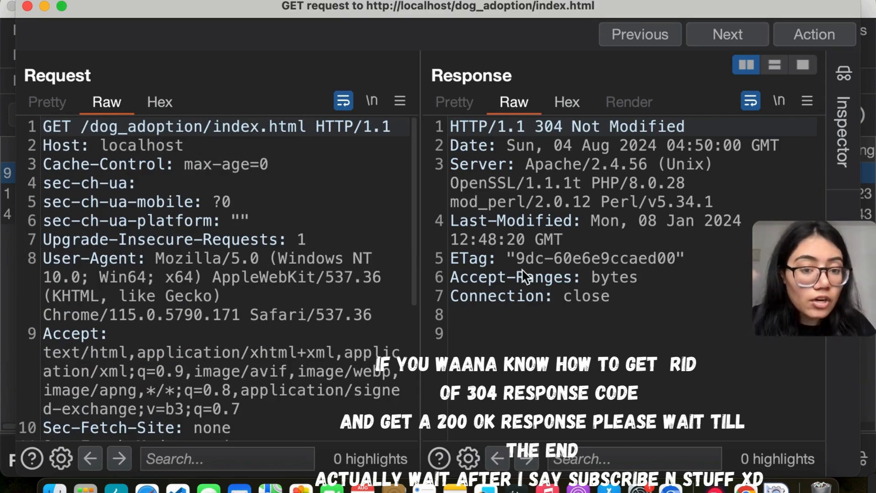
left_click(539, 166)
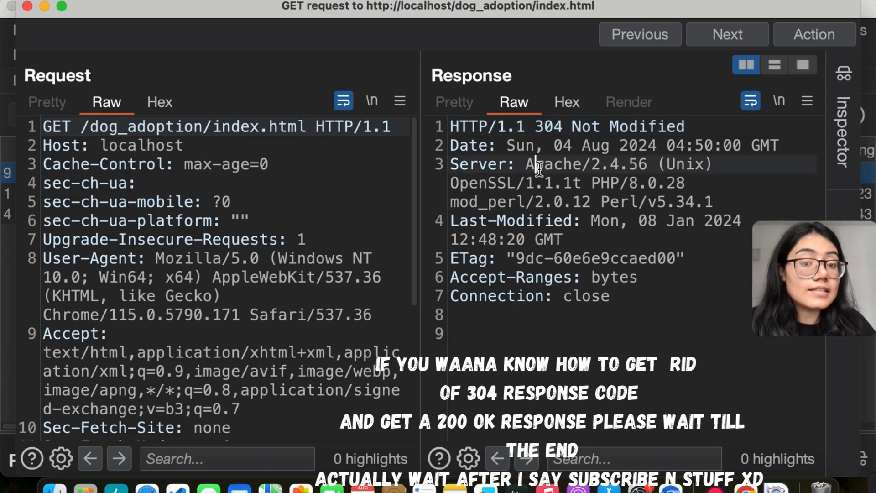
double_click(539, 166)
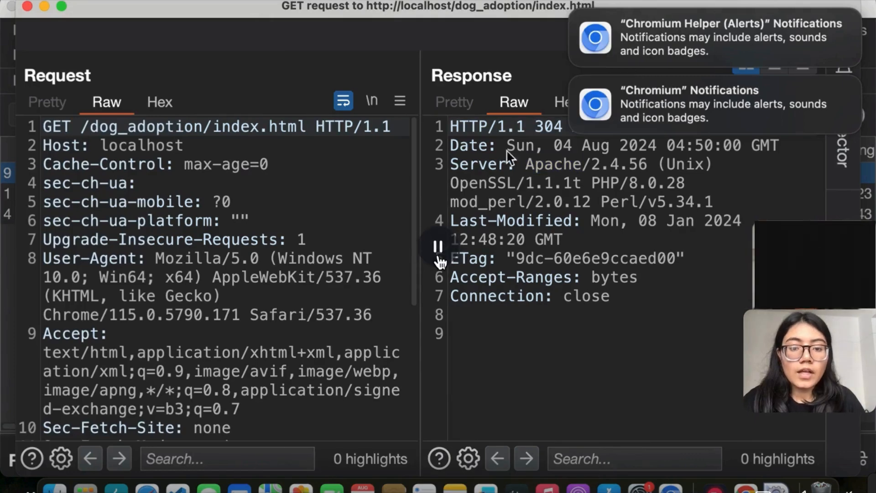
Pause the full-screen video preview in Canva, leave full screen and switch to Burp's Chromium browser
left_click(438, 257)
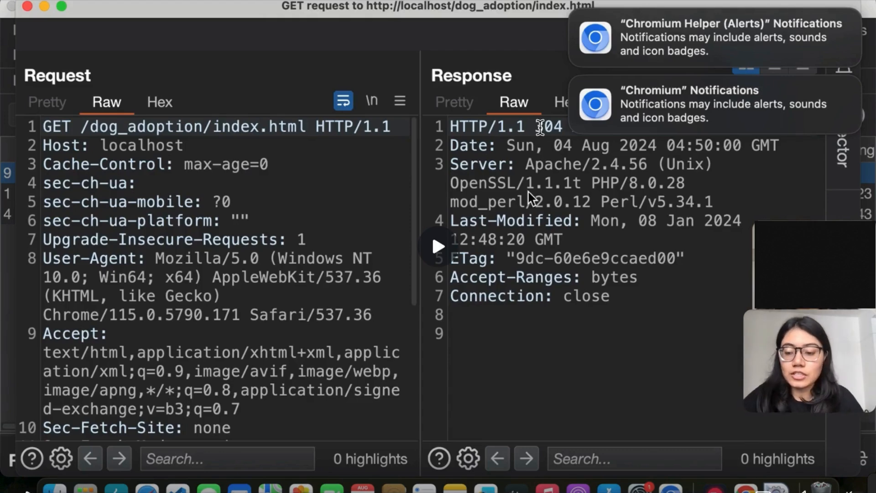
key("Escape")
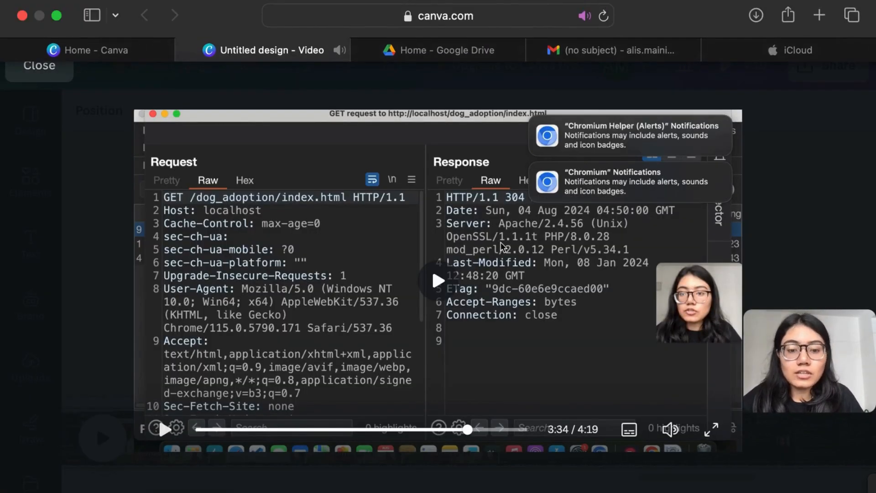
mouse_move(554, 491)
left_click_drag(554, 489, 593, 472)
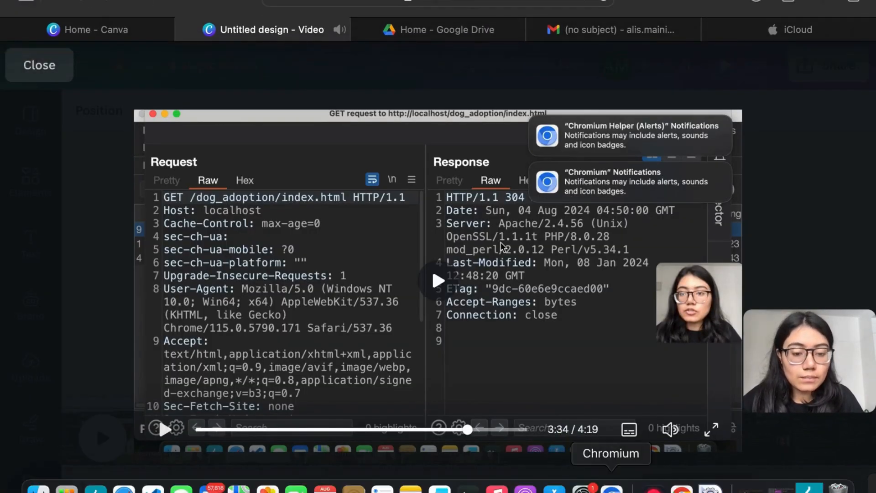
left_click(612, 489)
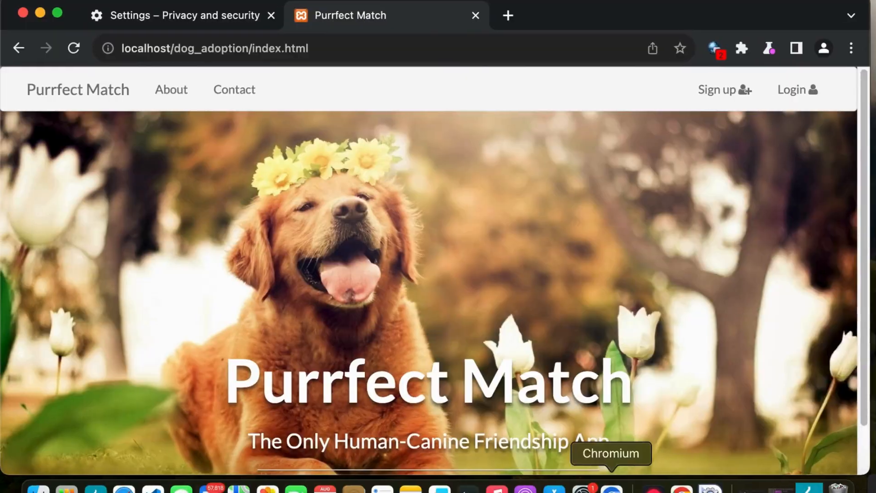
left_click(182, 20)
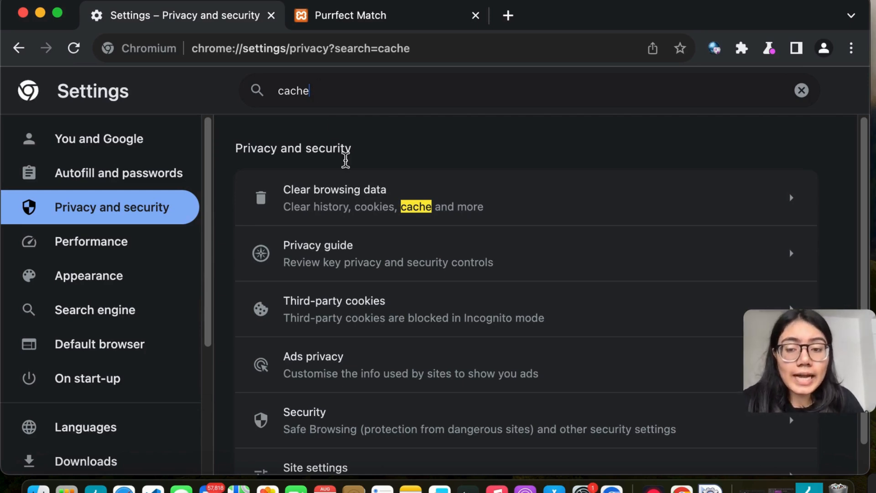
left_click(368, 195)
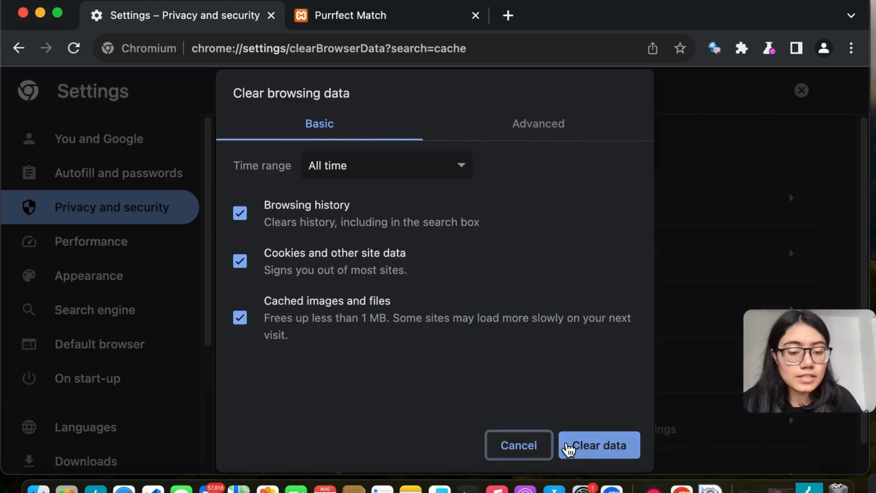
left_click(526, 447)
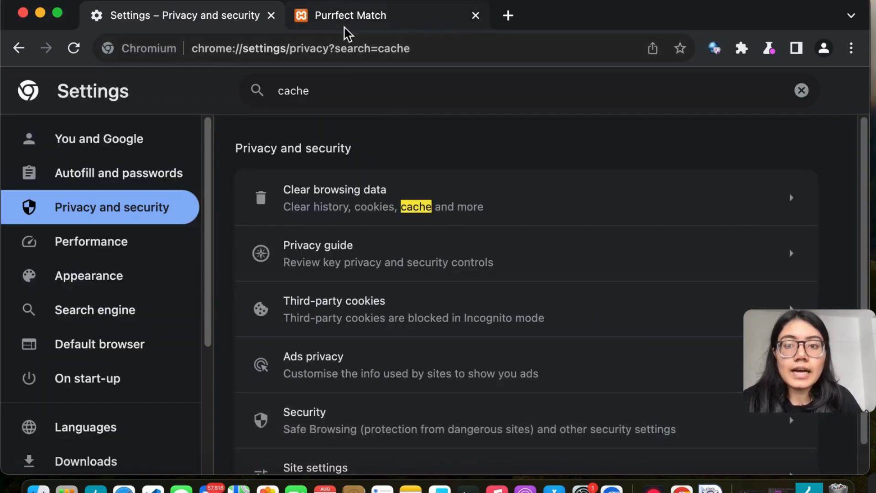
Check the latest localhost request for /dog_adoption/index.html in Burp's HTTP history and return to the browser
left_click(340, 16)
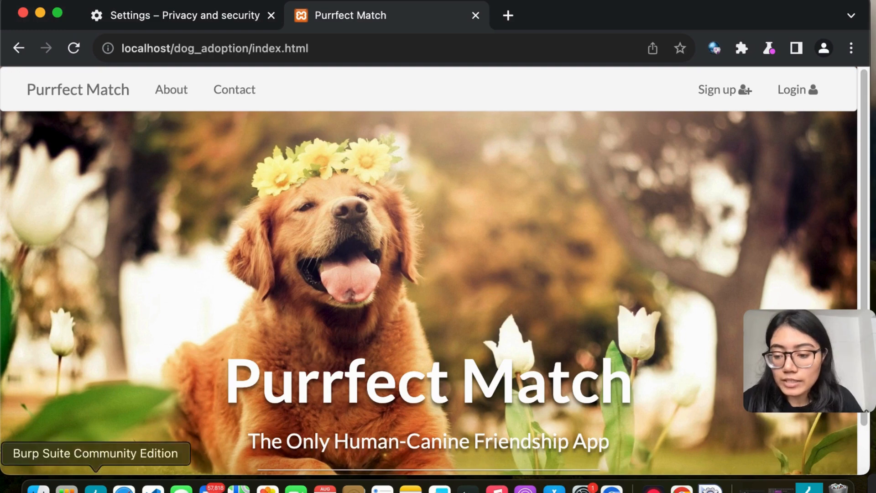
left_click(96, 488)
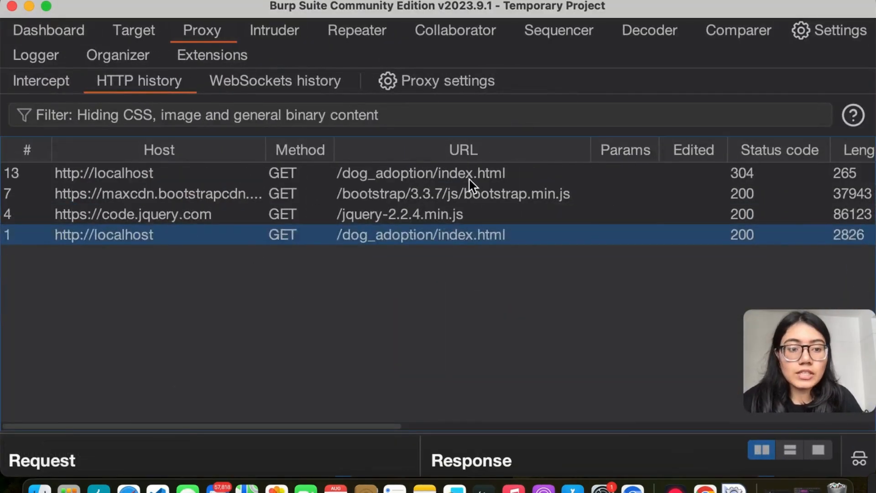
left_click(418, 178)
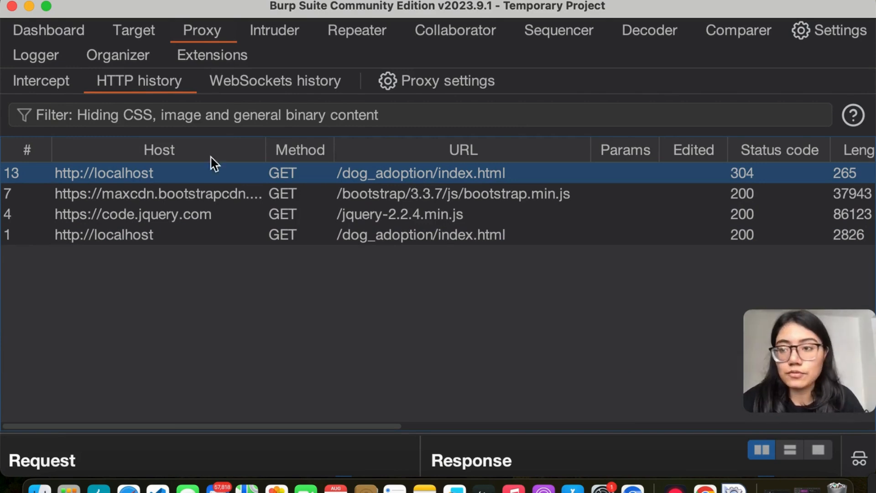
left_click(27, 6)
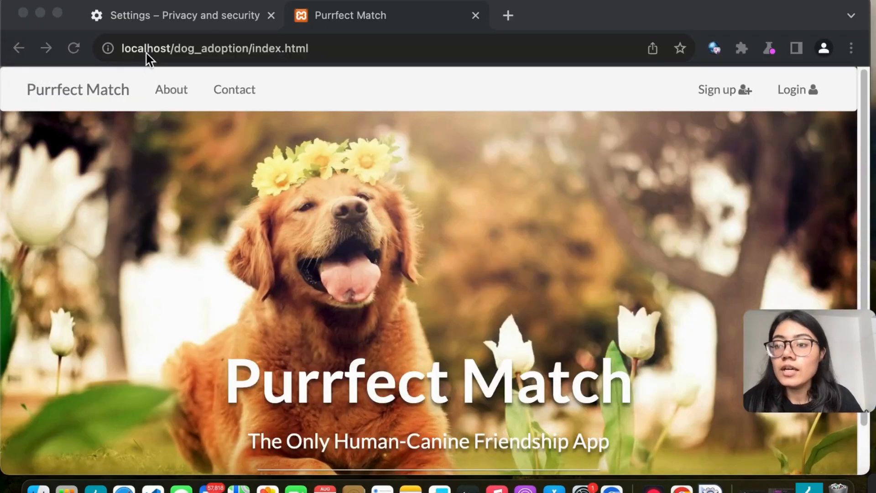
Clear the browsing history, cookies and cached files for all time, and reload the Purrfect Match page
left_click(201, 21)
left_click(351, 222)
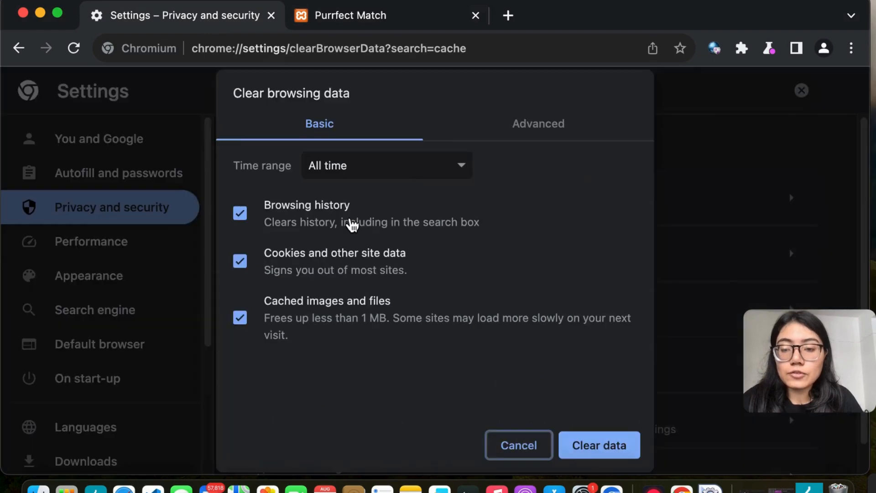
left_click(577, 445)
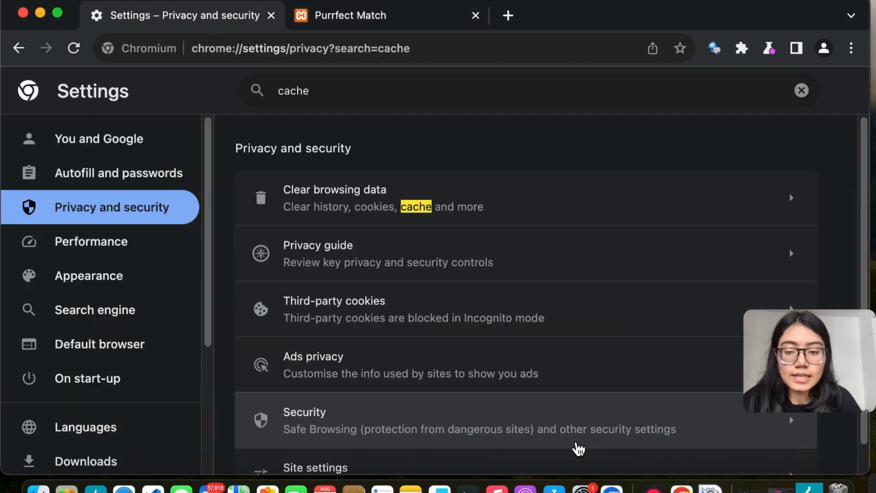
left_click(379, 14)
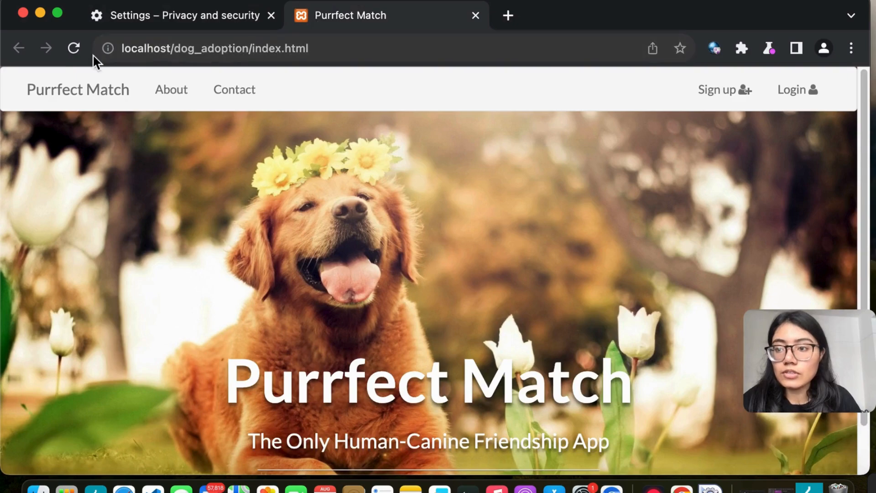
left_click(72, 49)
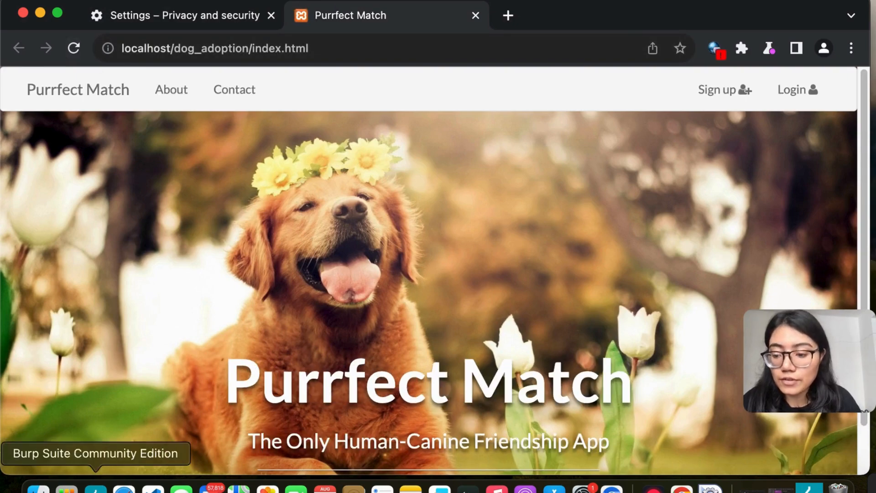
Sort Burp's HTTP history by URL and open the newest localhost request for /dog_adoption/index.html
left_click(97, 487)
left_click(689, 220)
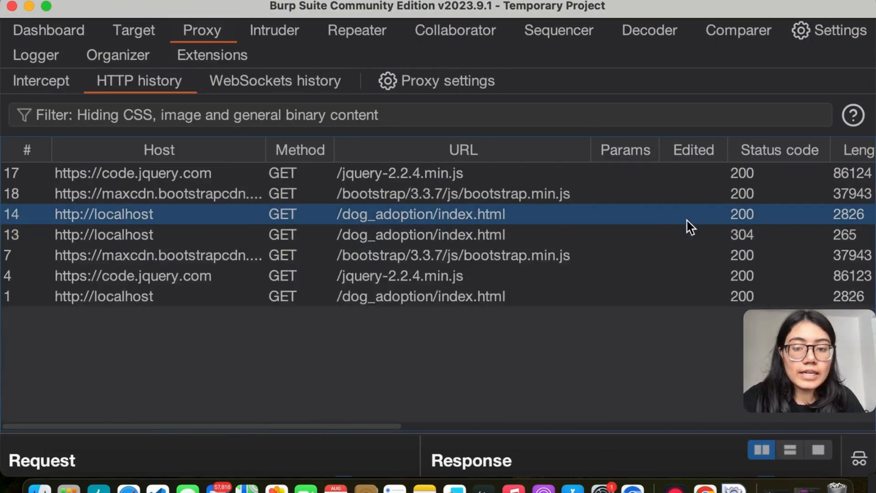
left_click(465, 192)
left_click(425, 156)
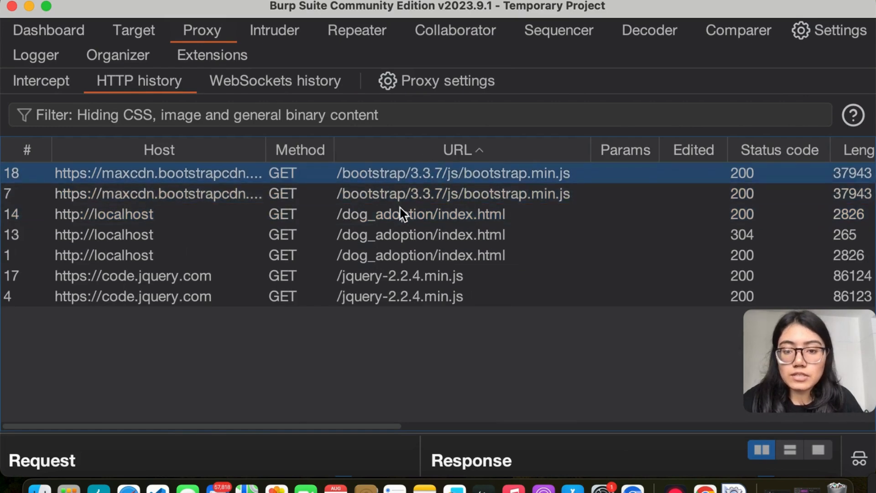
left_click(391, 216)
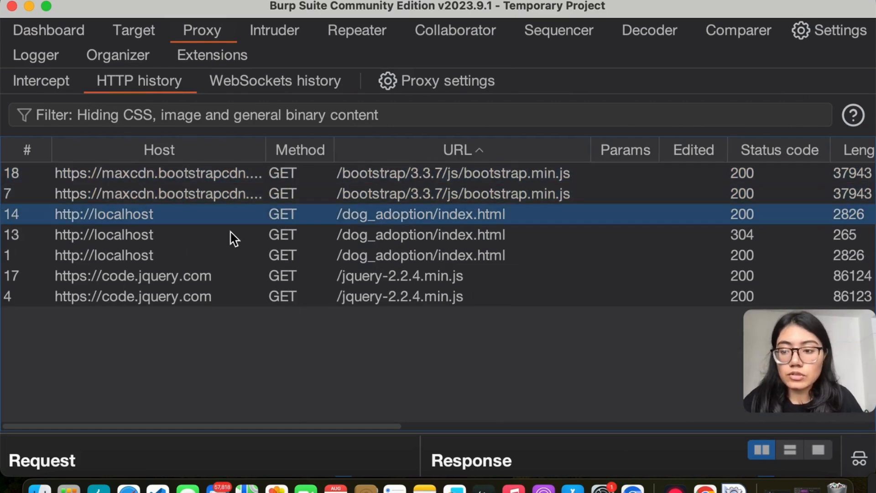
double_click(223, 216)
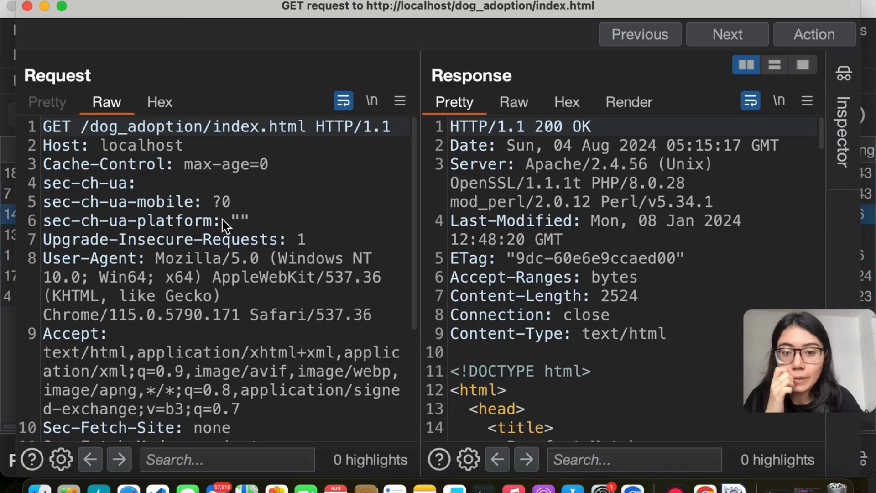
Examine the response headers and the full HTML source returned for the dog_adoption index page
scroll(606, 147, "down", 15)
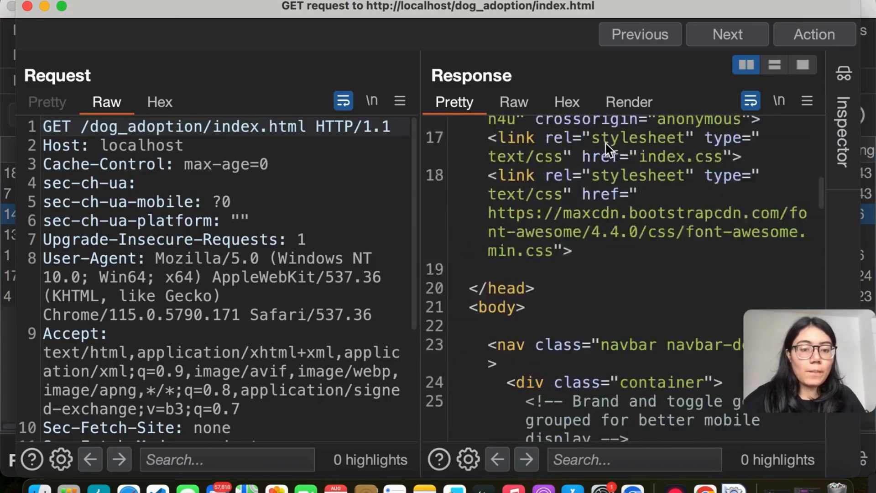
scroll(606, 147, "up", 15)
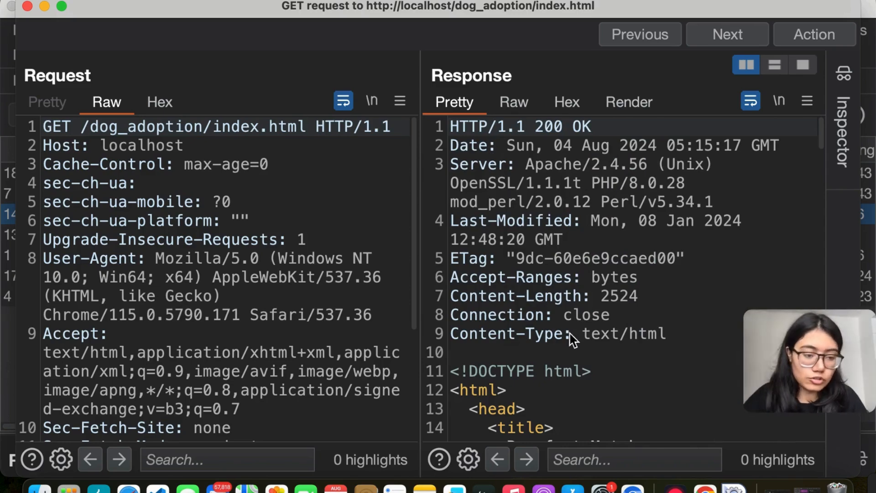
left_click(475, 181)
scroll(530, 220, "down", 20)
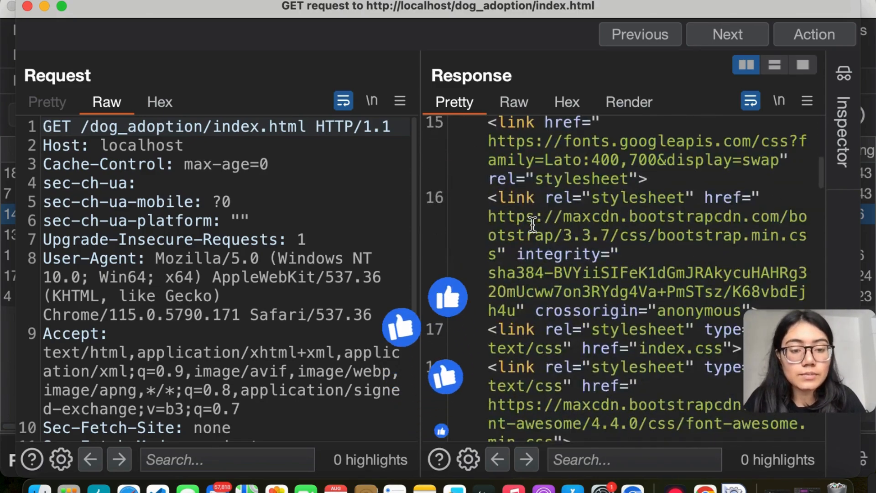
scroll(532, 223, "down", 10)
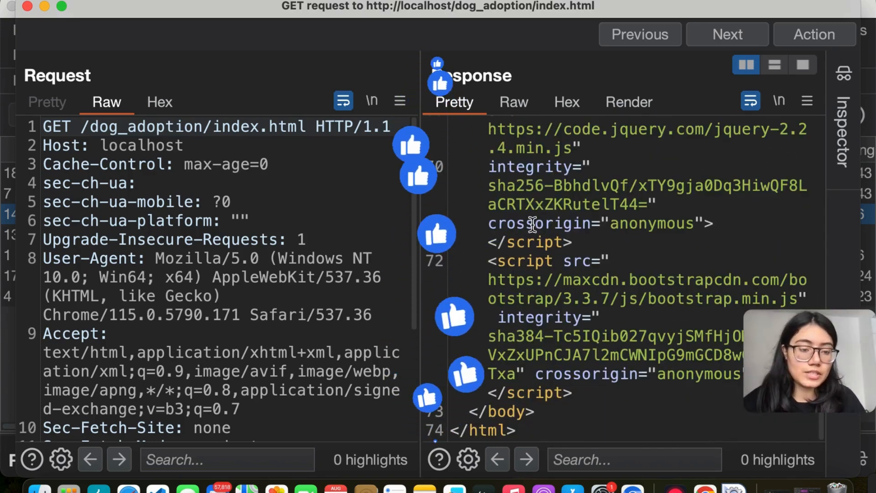